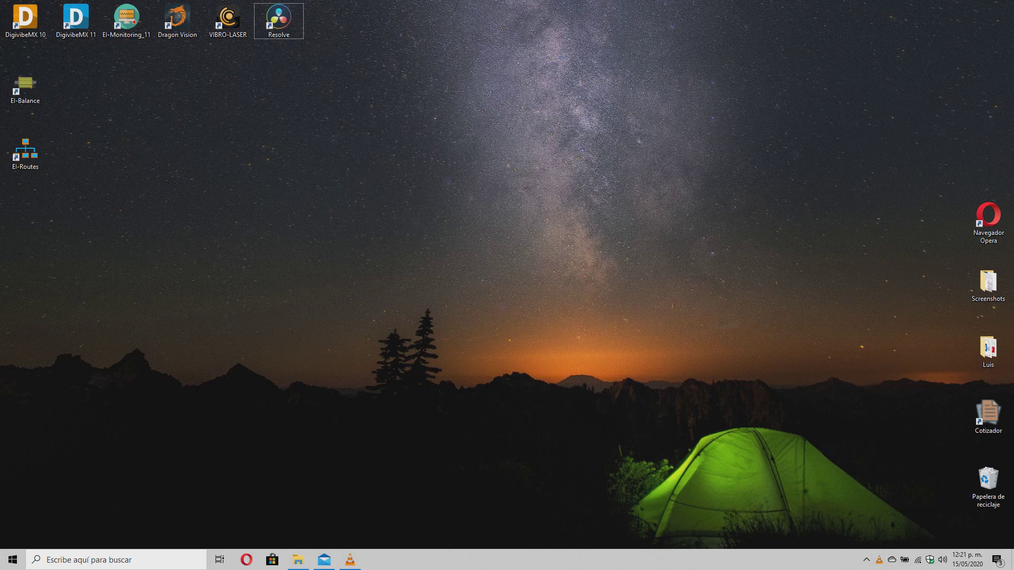
Find Control Panel by searching 'control', then go to Redes e Internet > Centro de redes y recursos compartidos.
{"action": "key", "text": "super+s"}
{"action": "type", "text": "control"}
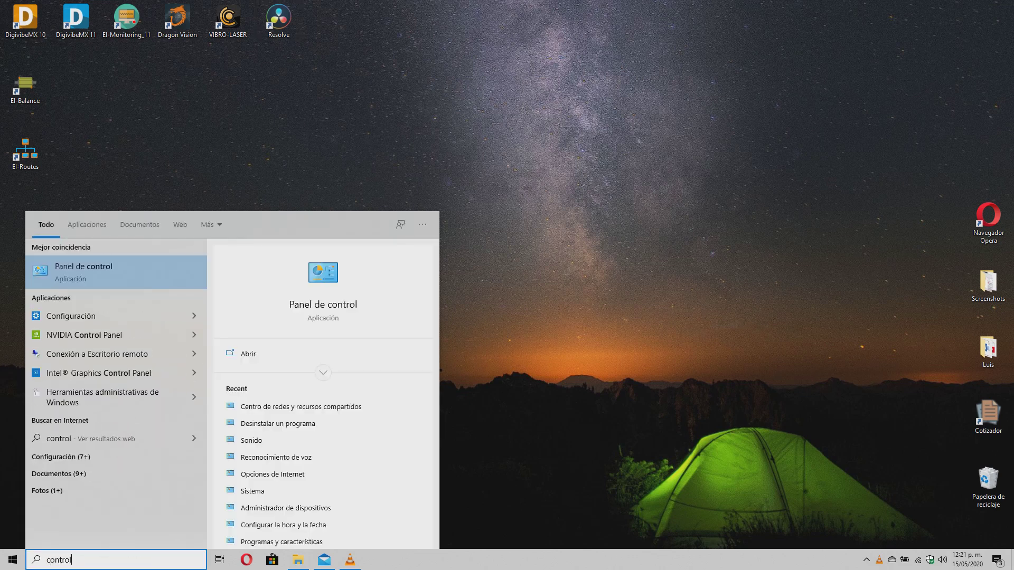
{"action": "key", "text": "Return"}
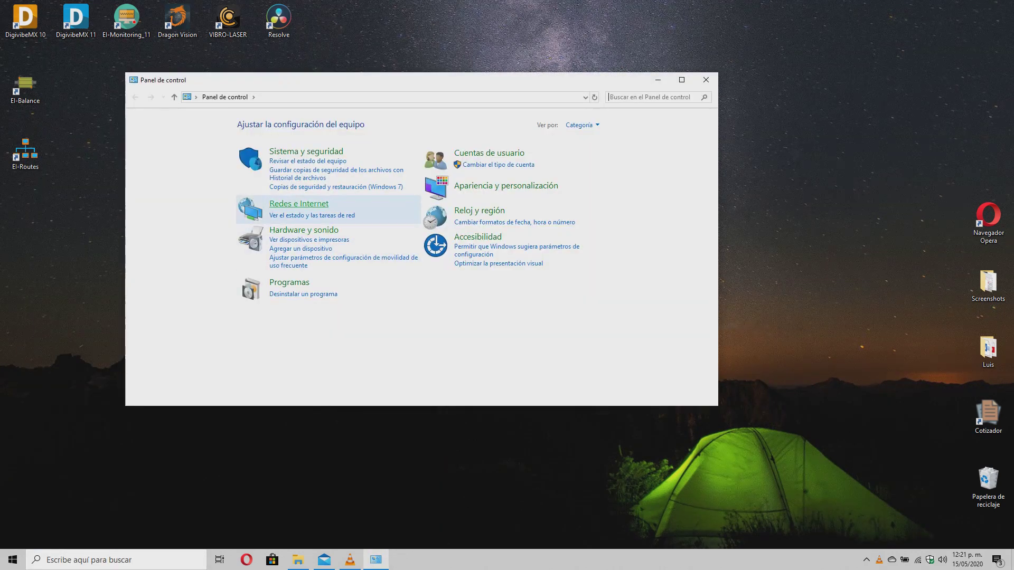
{"action": "left_click", "coordinate": [298, 204]}
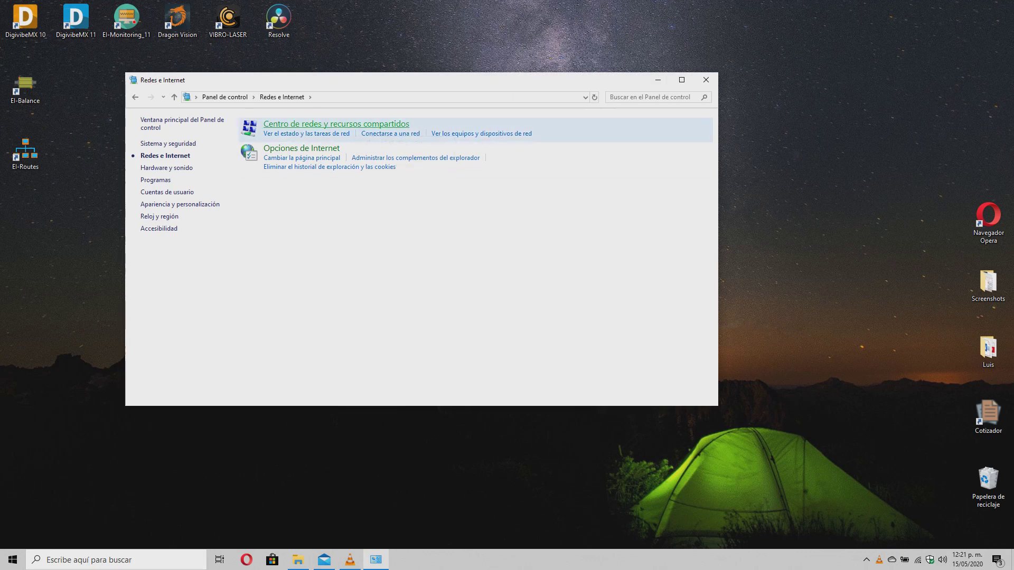
{"action": "left_click", "coordinate": [336, 124]}
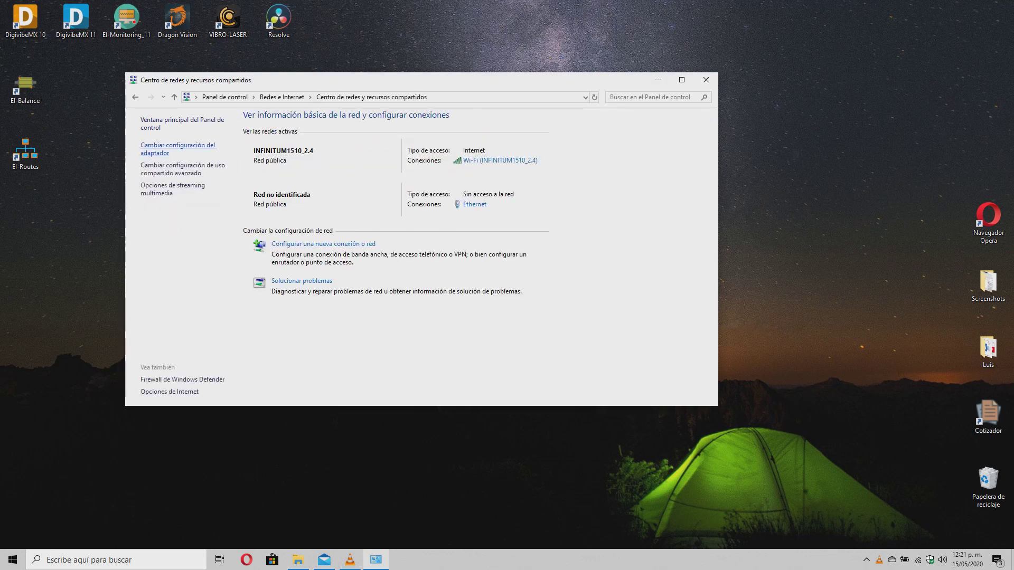
Open the Ethernet adapter's Propiedades from the adapter list and select Protocolo de Internet versión 4 (TCP/IPv4).
{"action": "left_click", "coordinate": [178, 149]}
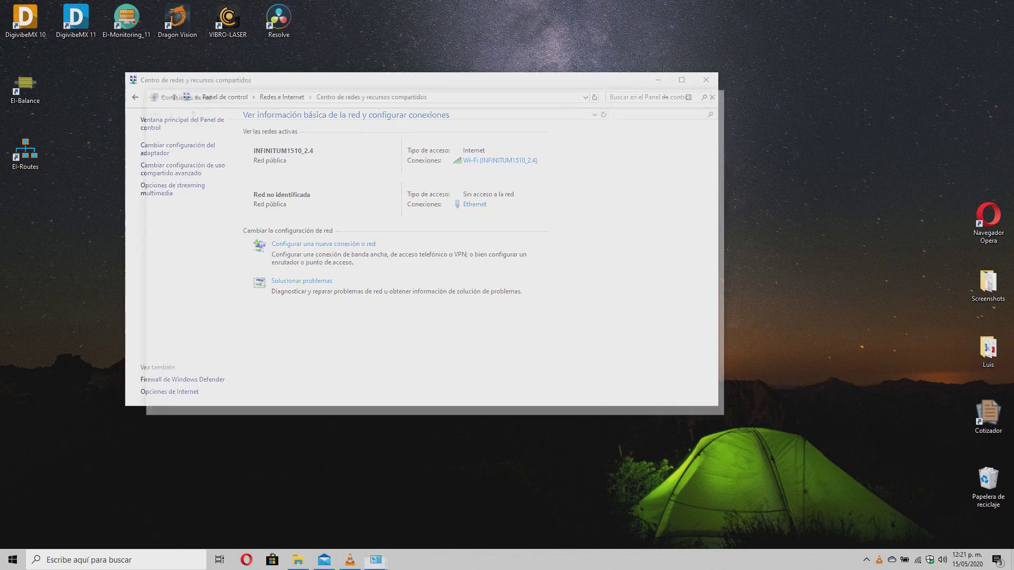
{"action": "left_click", "coordinate": [212, 155]}
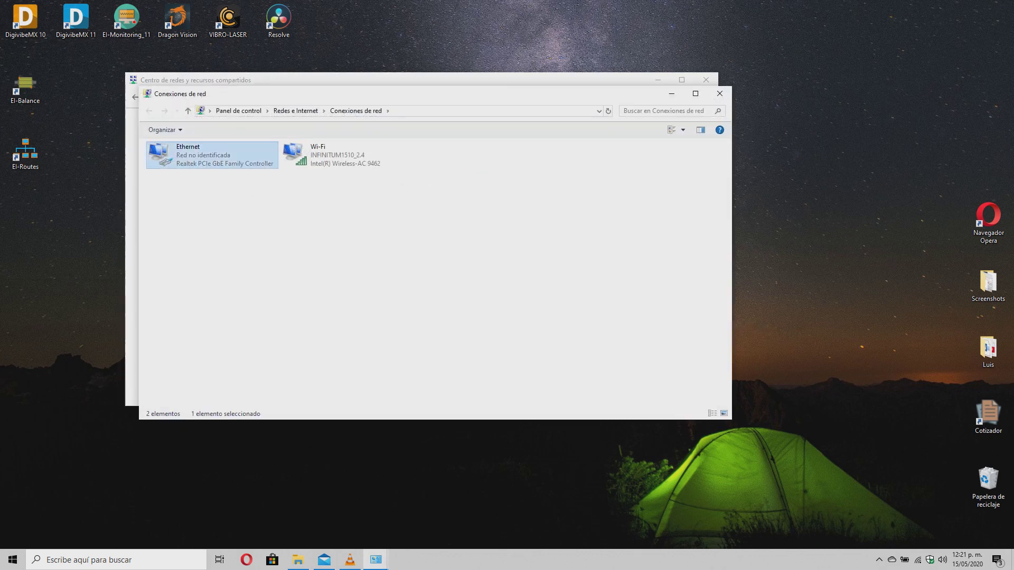
{"action": "right_click", "coordinate": [221, 165]}
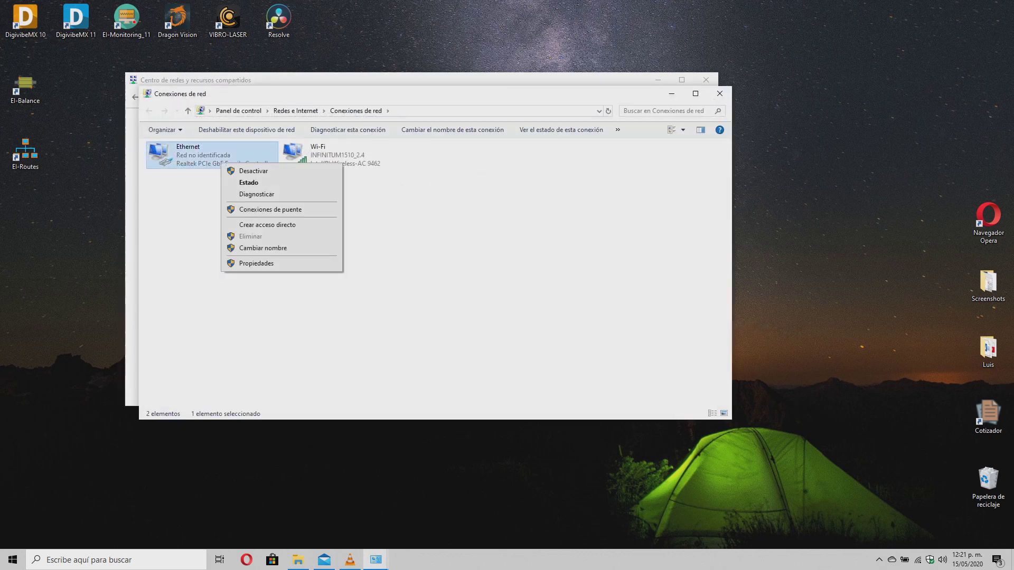
{"action": "left_click", "coordinate": [256, 262]}
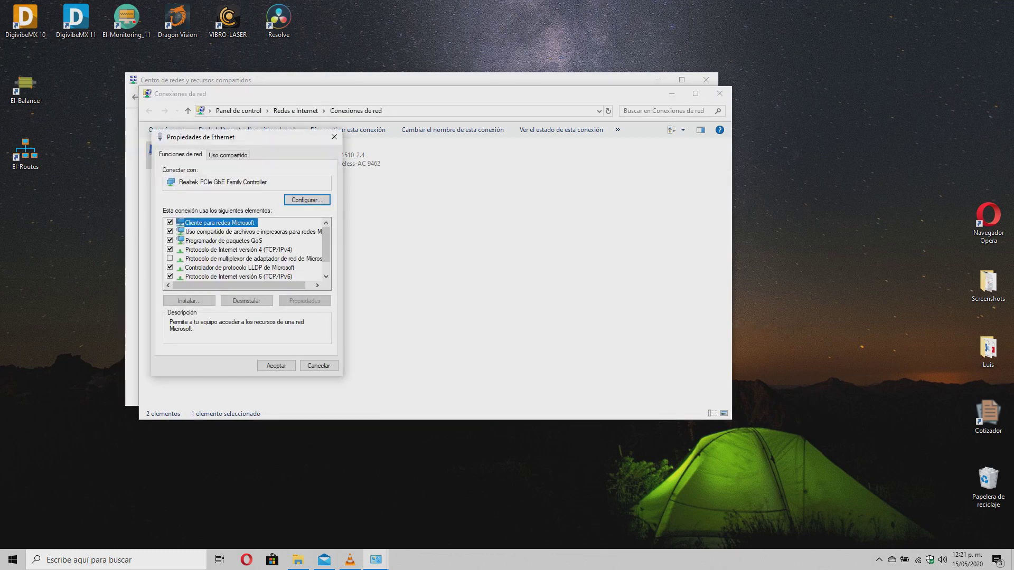
{"action": "left_click", "coordinate": [239, 249]}
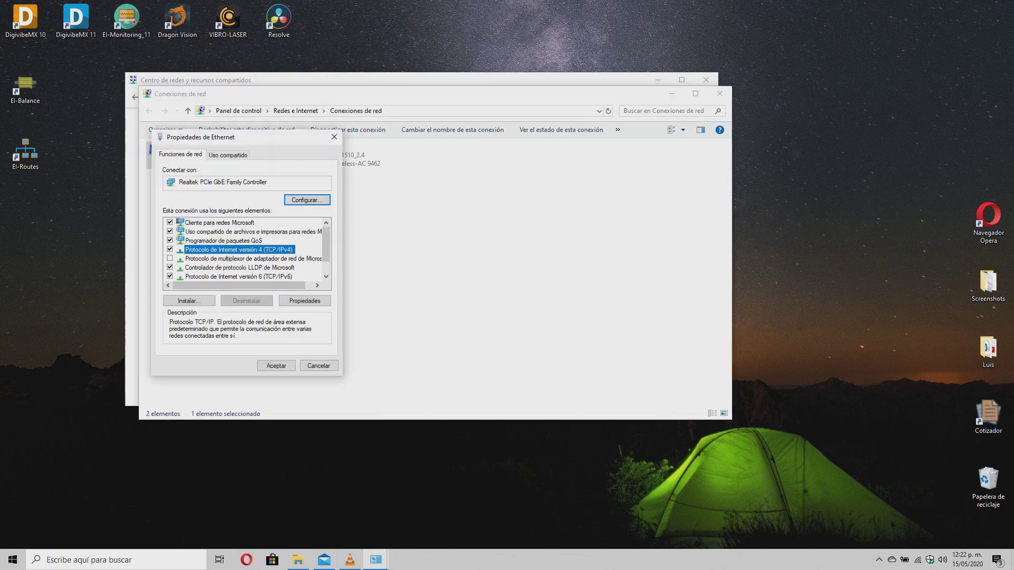
Give Ethernet static IPv4 169.254.217.10, mask 255.255.0.0, gateway 169.254.217.1, and apply.
{"action": "left_click", "coordinate": [304, 301]}
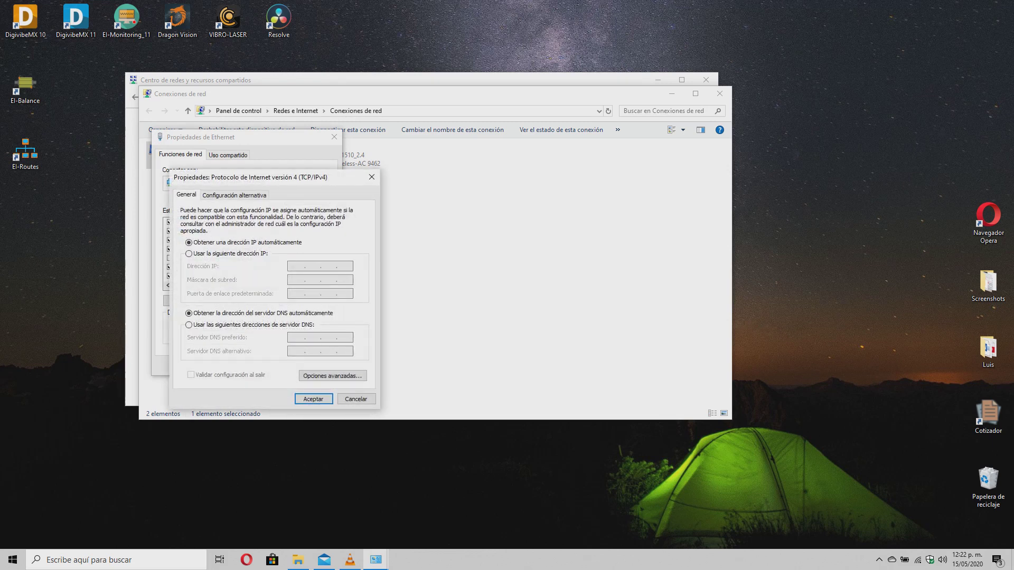
{"action": "left_click", "coordinate": [189, 254]}
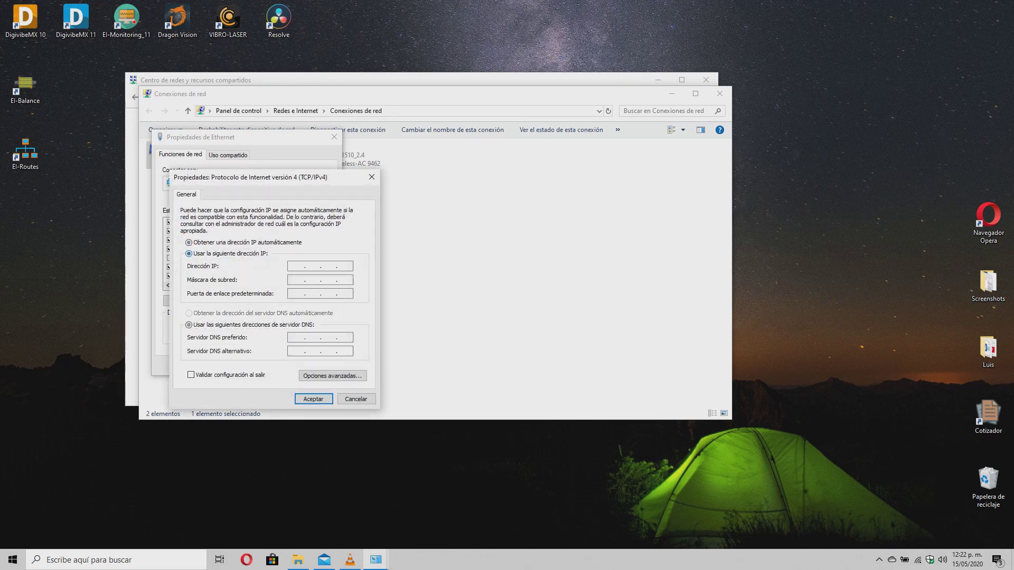
{"action": "left_click", "coordinate": [296, 266]}
{"action": "type", "text": "169 . 254 . 217 . 10"}
{"action": "key", "text": "Tab"}
{"action": "key", "text": "Tab"}
{"action": "type", "text": "169 . 254 . 217 . "}
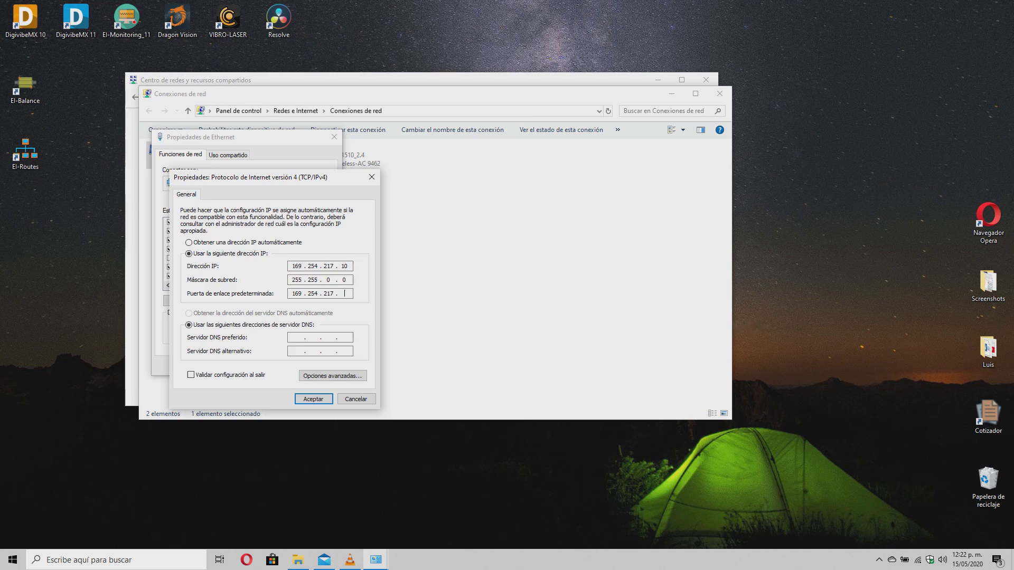
{"action": "type", "text": "1"}
{"action": "key", "text": "Return"}
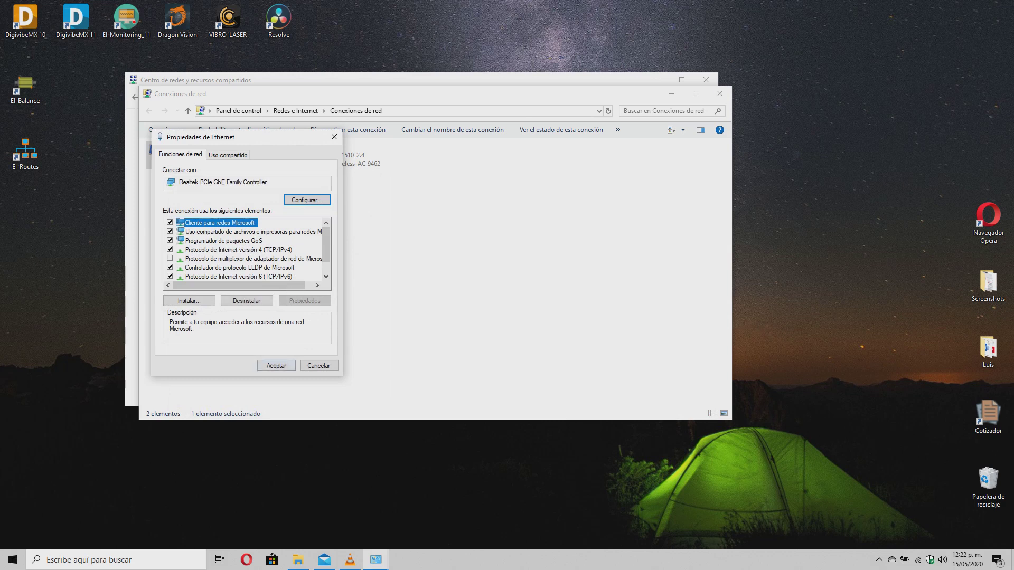
{"action": "key", "text": "Return"}
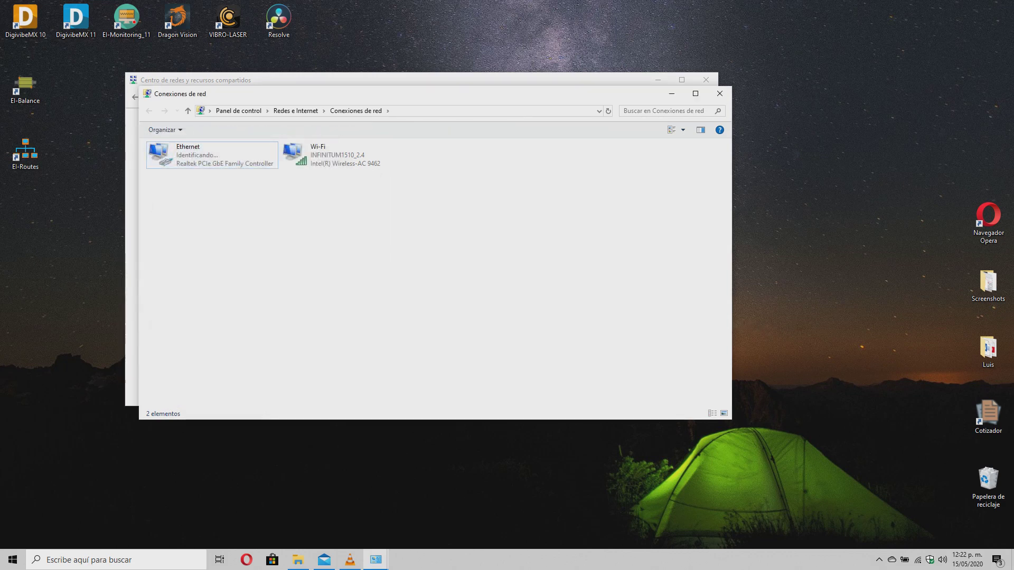
Close the network windows, then switch Wi-Fi from the current network to PHANTOM489245393.
{"action": "key", "text": "alt+F4"}
{"action": "key", "text": "alt+F4"}
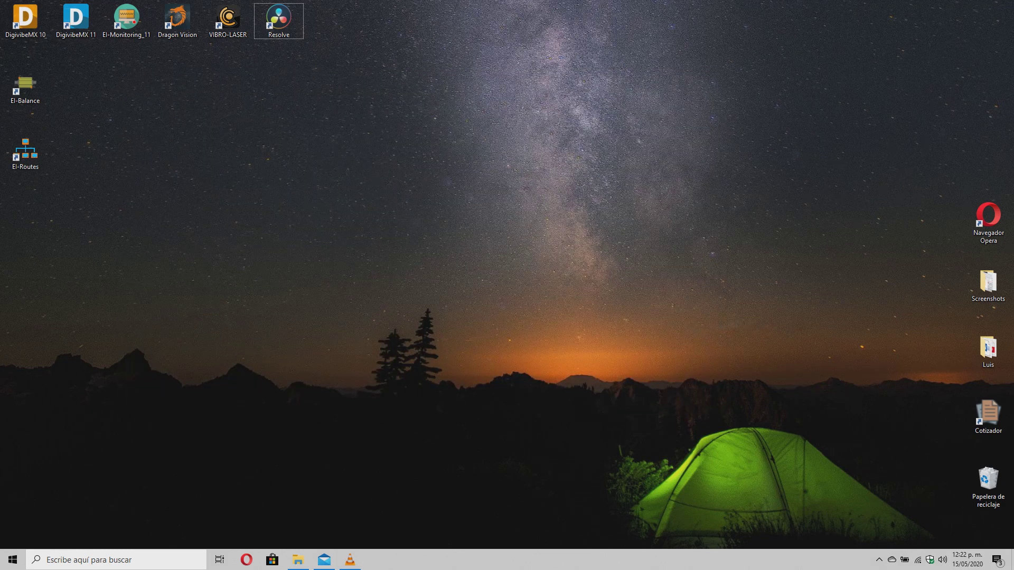
{"action": "left_click", "coordinate": [917, 560]}
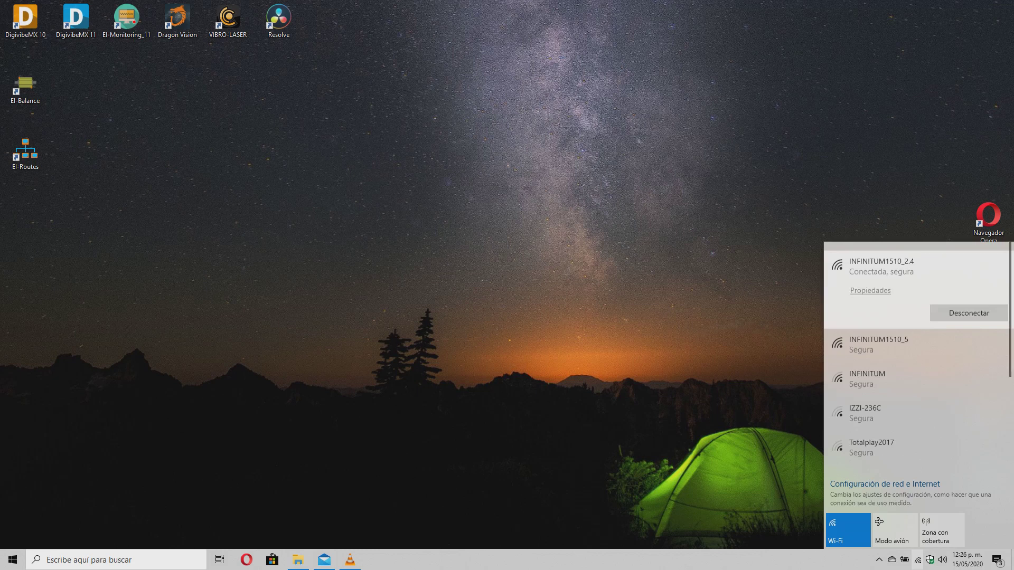
{"action": "scroll", "coordinate": [918, 409], "scroll_direction": "down", "scroll_amount": 3}
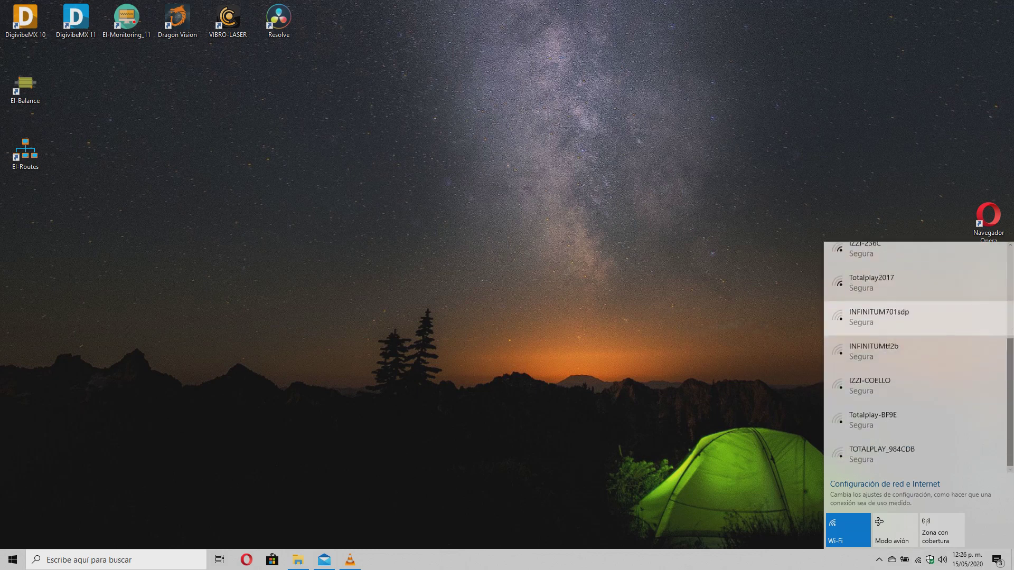
{"action": "left_click", "coordinate": [848, 530]}
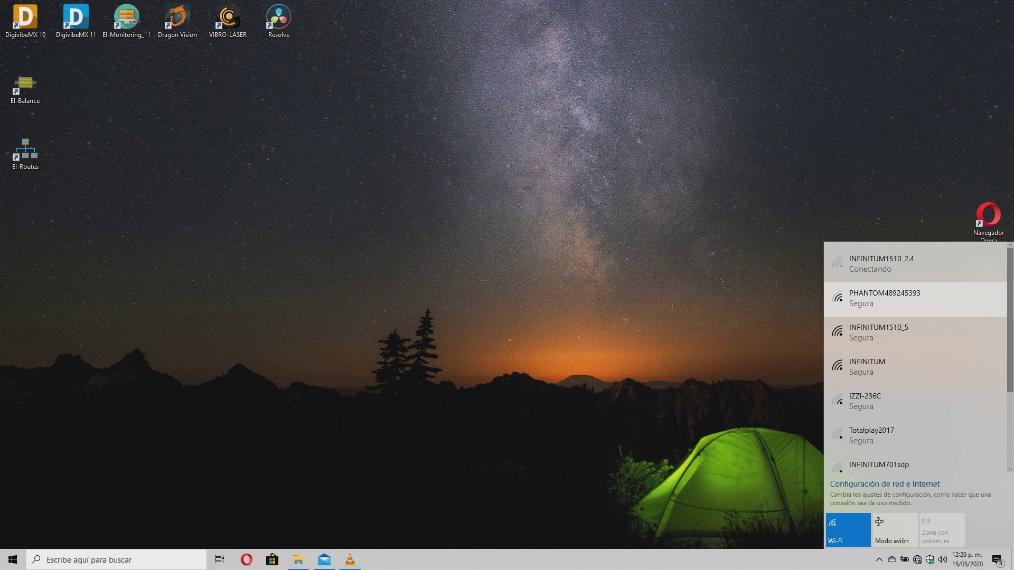
{"action": "left_click", "coordinate": [919, 299]}
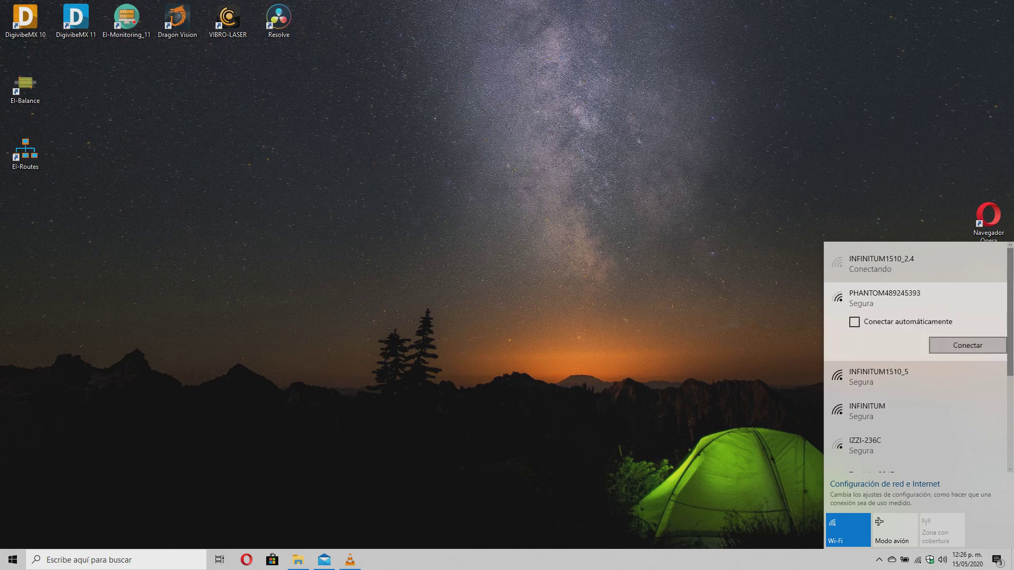
{"action": "left_click", "coordinate": [967, 346]}
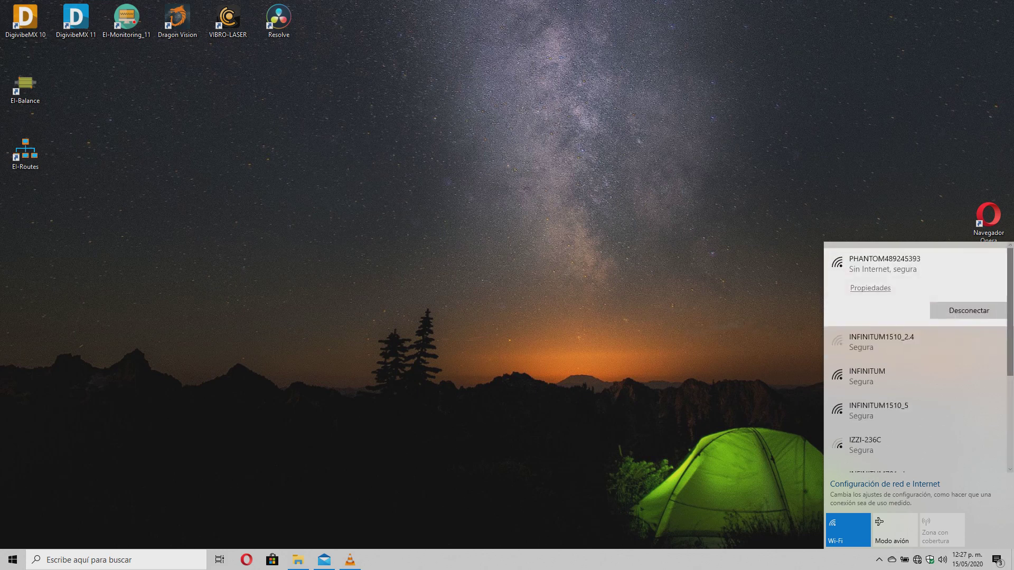
{"action": "key", "text": "Escape"}
Launch Opera and load the gateway configuration page at 192.168.4.1.
{"action": "left_click", "coordinate": [247, 560]}
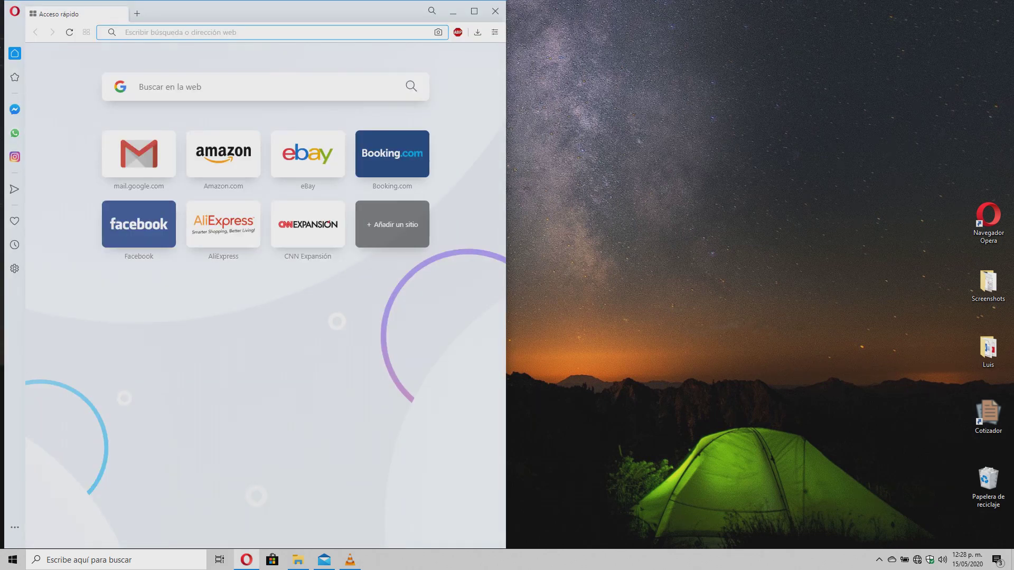
{"action": "type", "text": "192"}
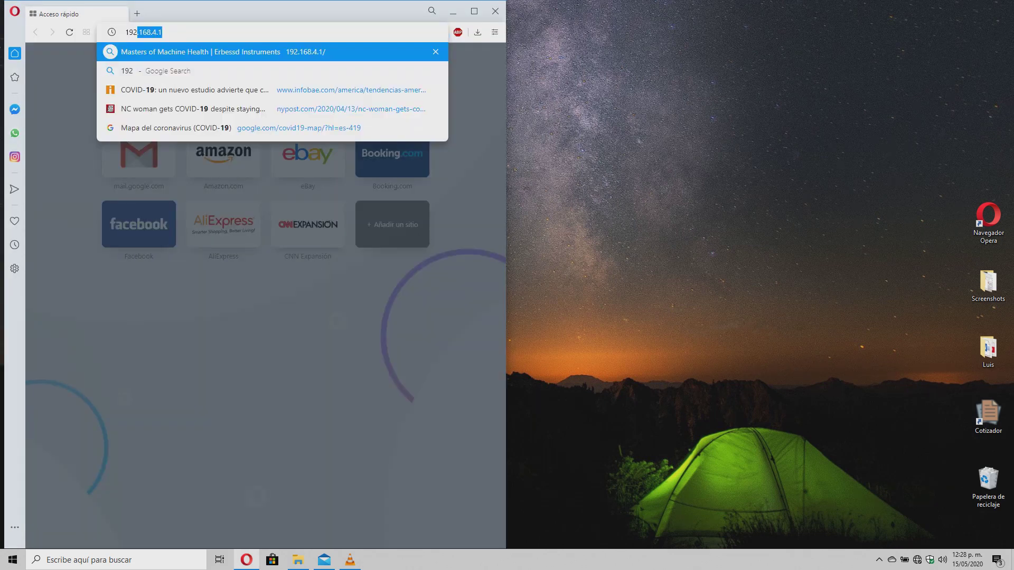
{"action": "type", "text": ".168.4.1"}
{"action": "key", "text": "Return"}
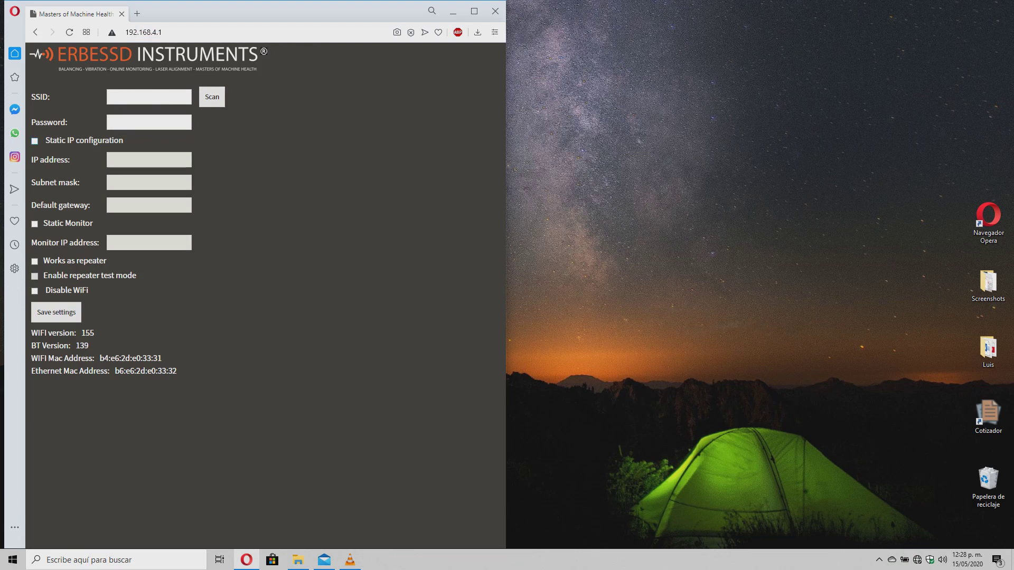
Enable static IP on the gateway: 169.254.217.20, subnet 255.255.0.0, gateway 169.254.217.1.
{"action": "left_click", "coordinate": [35, 141]}
{"action": "left_click", "coordinate": [149, 159]}
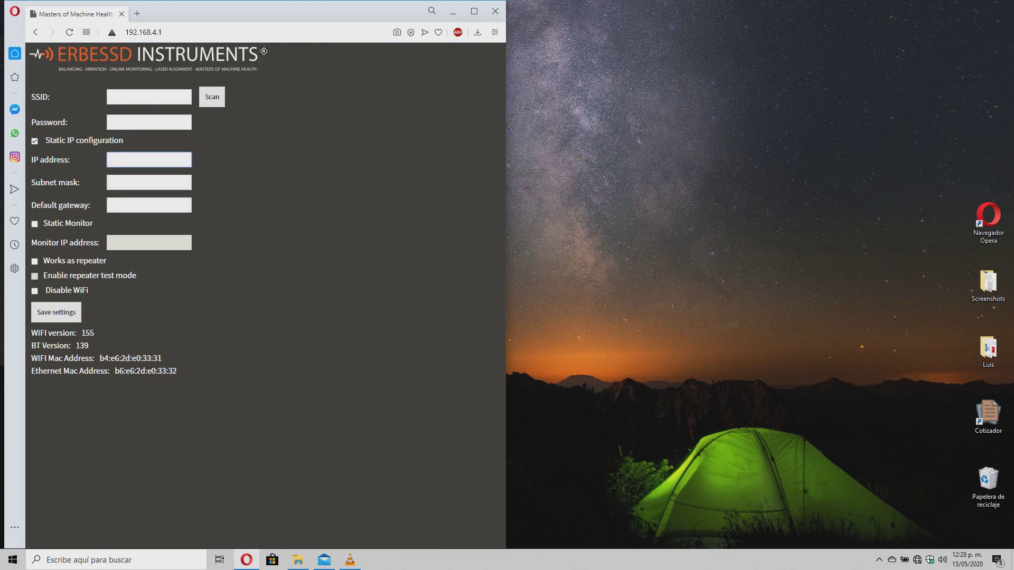
{"action": "type", "text": "169.254.217.20"}
{"action": "key", "text": "Tab"}
{"action": "type", "text": "255.255."}
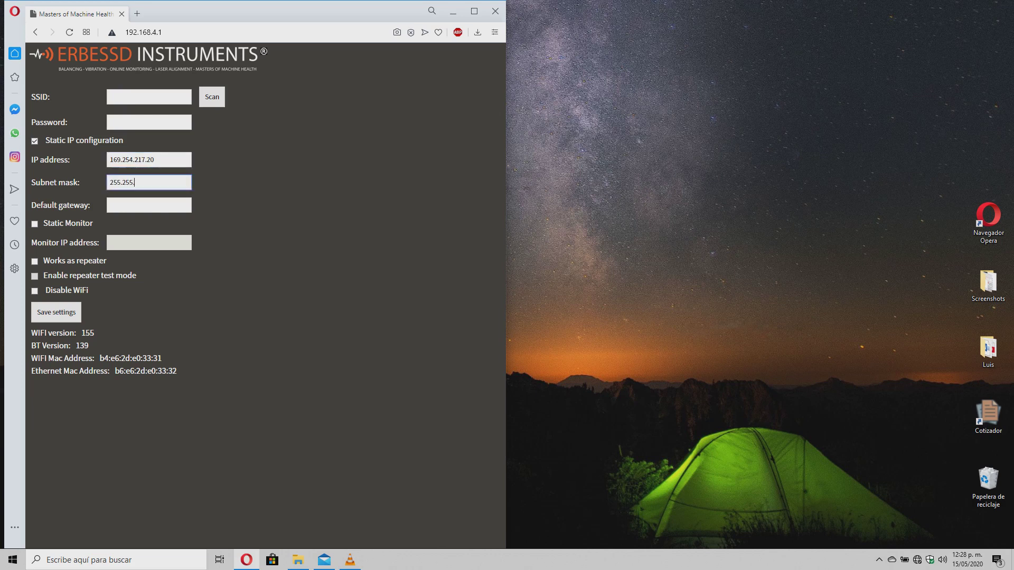
{"action": "type", "text": "0.0"}
{"action": "key", "text": "Tab"}
{"action": "type", "text": "169.254.217.1"}
Enable Static Monitor with IP 169.254.217.10, save the settings, and close Opera.
{"action": "key", "text": "Tab"}
{"action": "key", "text": "space"}
{"action": "key", "text": "Tab"}
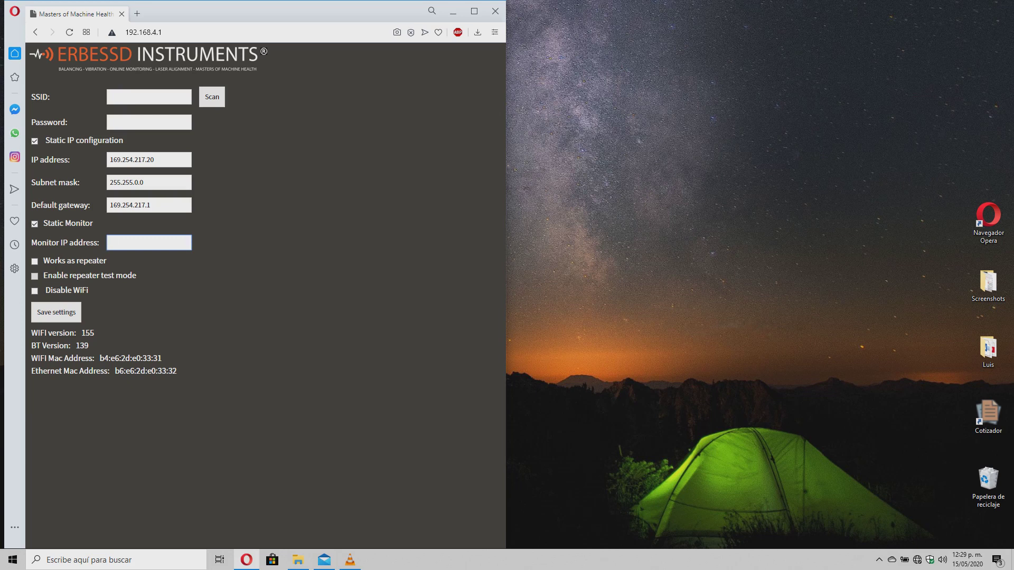
{"action": "type", "text": "169.254.217.10"}
{"action": "left_click", "coordinate": [56, 312]}
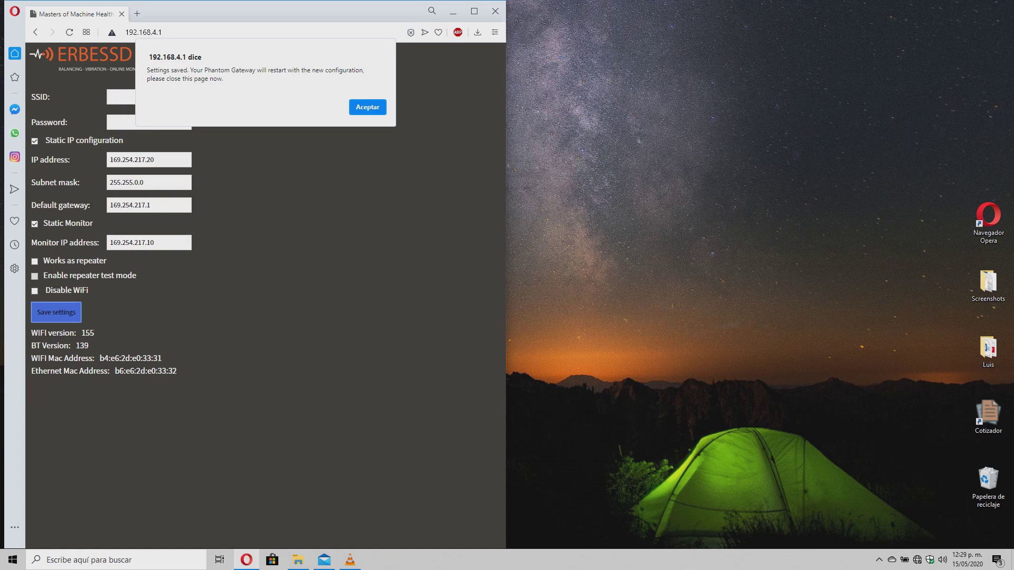
{"action": "left_click", "coordinate": [368, 107]}
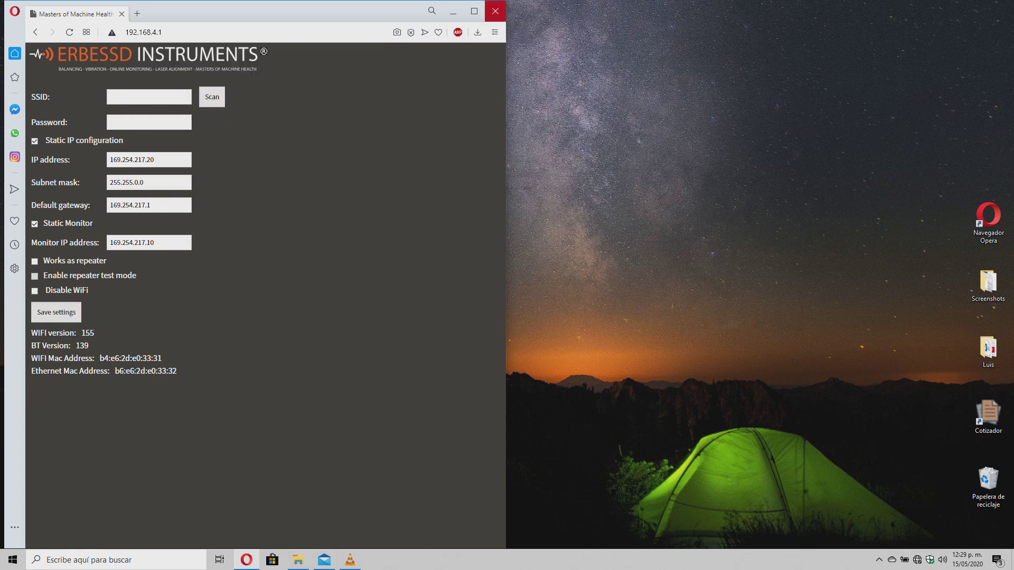
{"action": "left_click", "coordinate": [495, 10]}
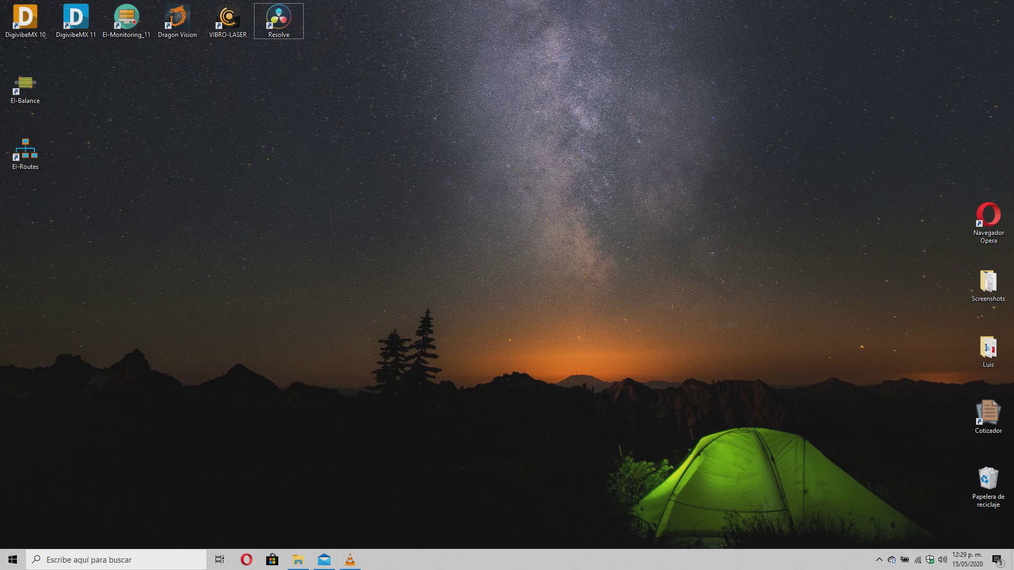
Launch EI-Monitoring_11 from the desktop and start its monitoring service.
{"action": "left_click", "coordinate": [75, 20]}
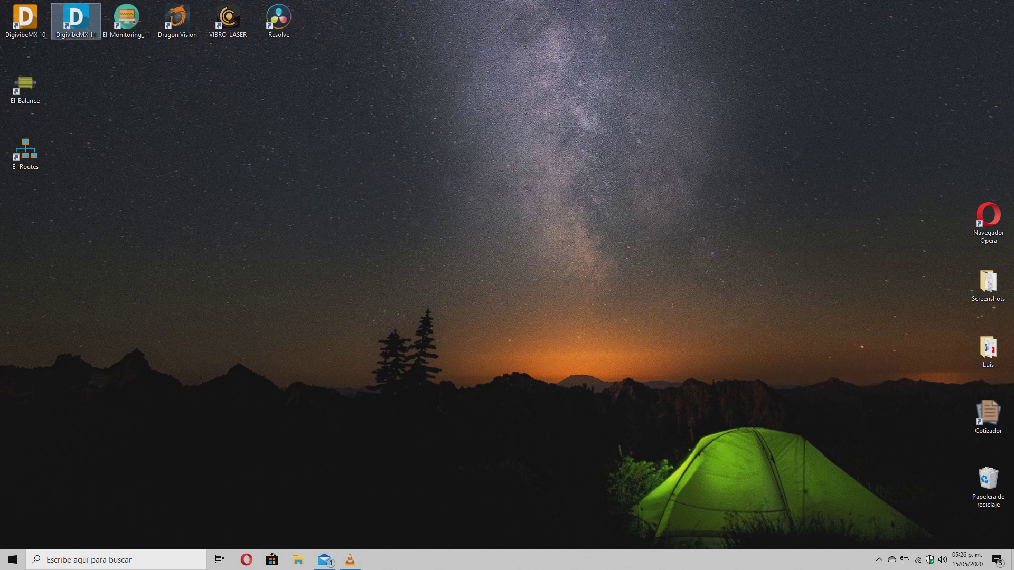
{"action": "double_click", "coordinate": [127, 20]}
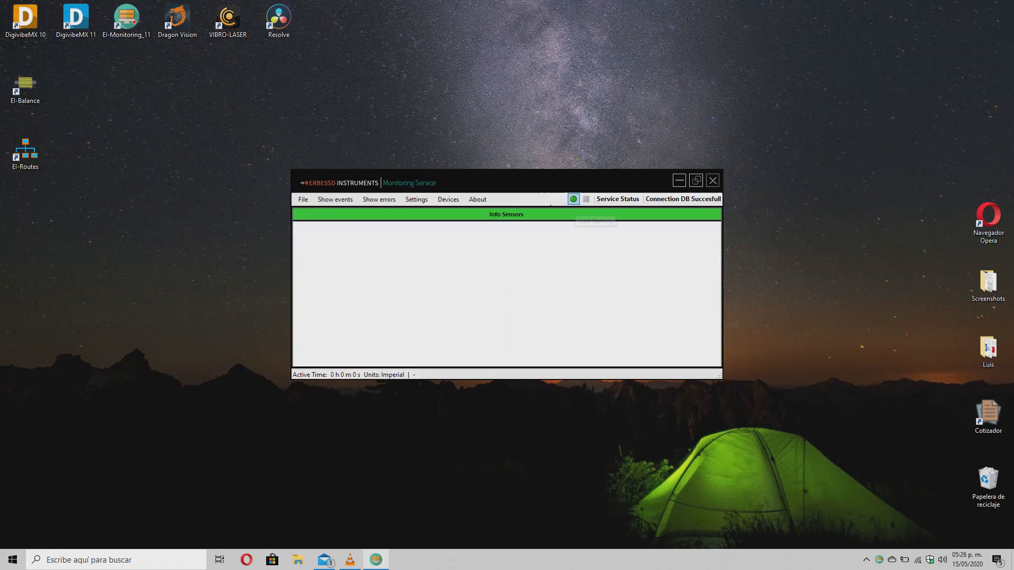
{"action": "left_click", "coordinate": [573, 199]}
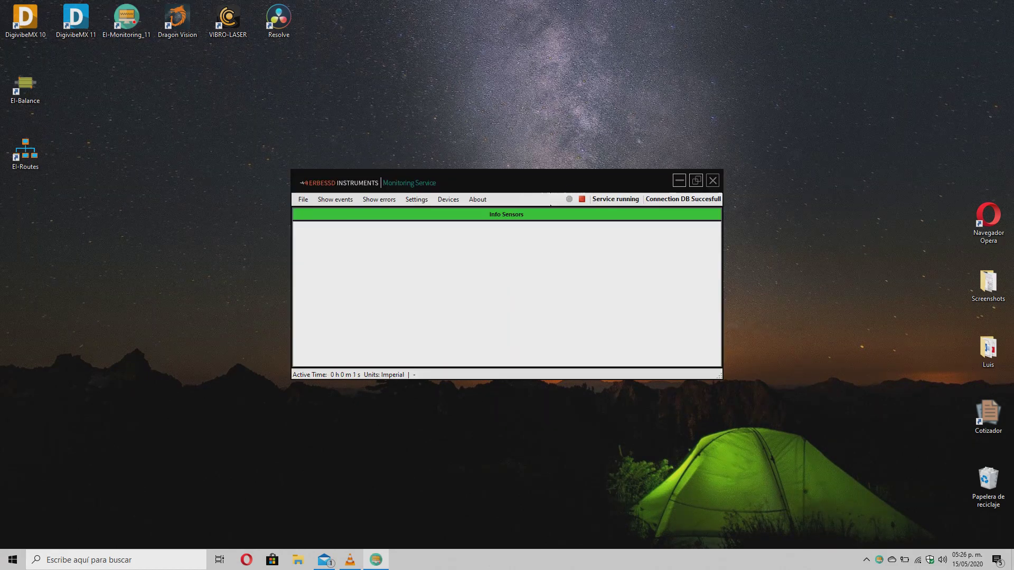